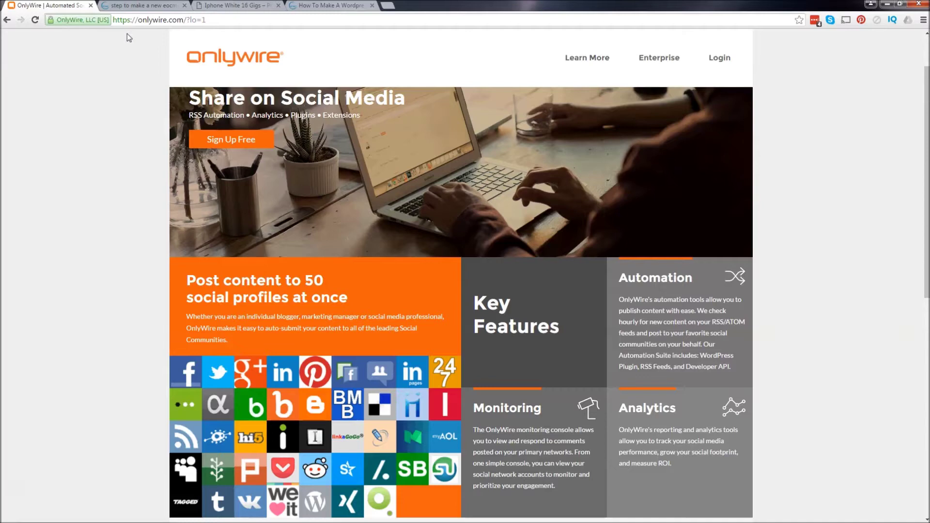
# Step: Look over the darrelwilson.com homepage, iPhone White 16 Gigs product page and eCommerce blog article, then return to OnlyWire
pyautogui.click(313, 6)
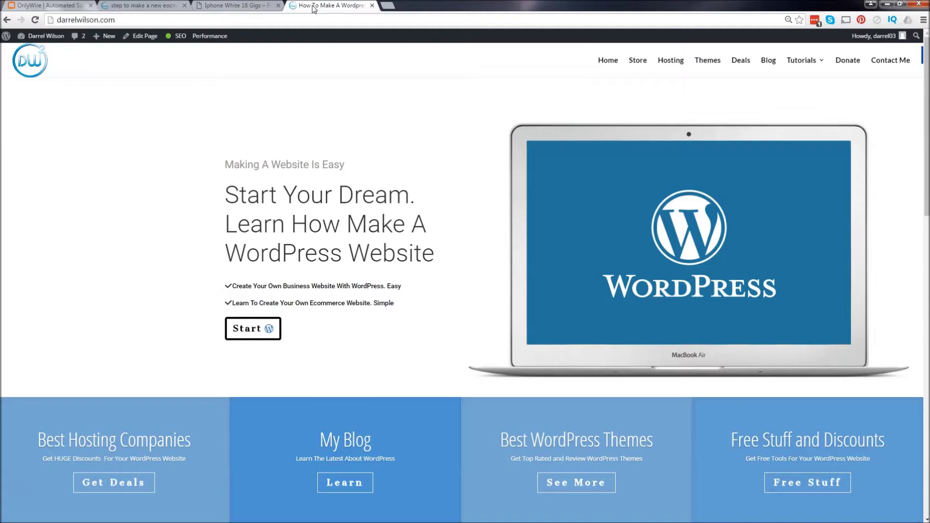
pyautogui.click(250, 6)
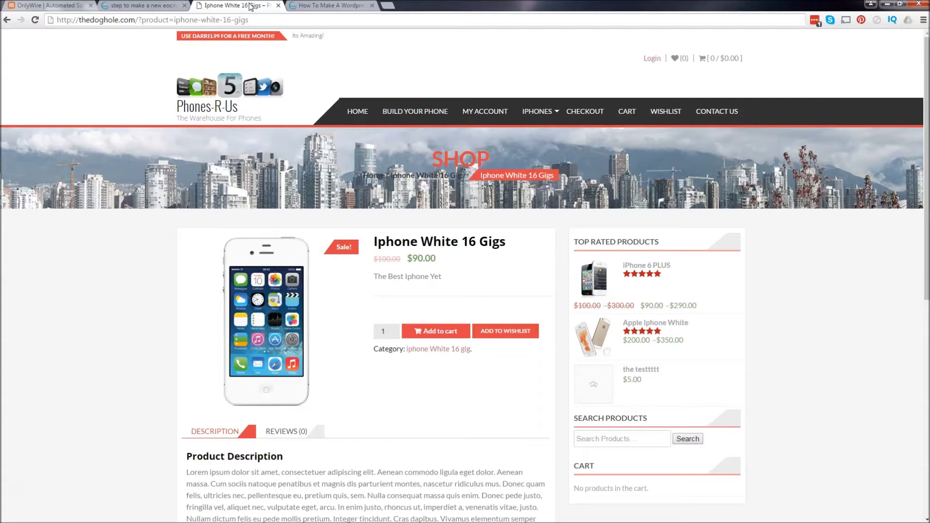
pyautogui.click(150, 7)
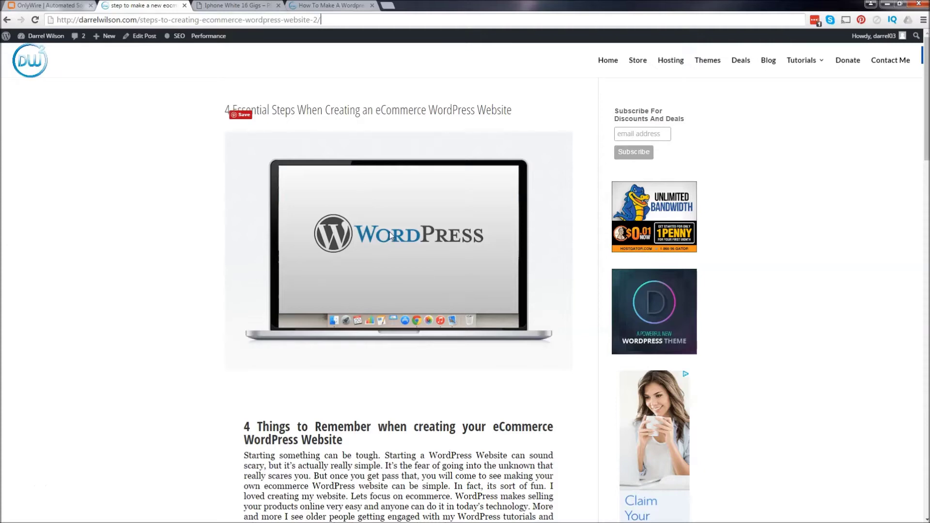
pyautogui.click(65, 5)
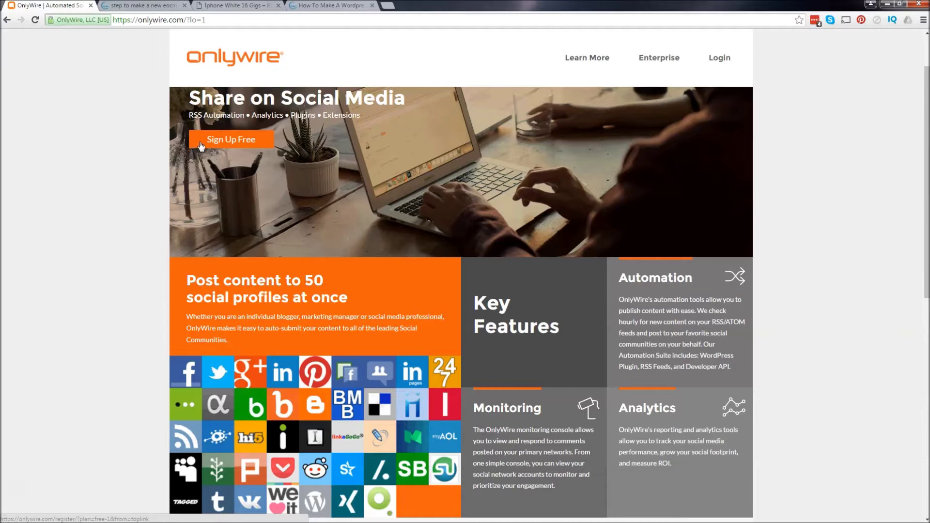
# Step: Open the free sign-up form and check its prefilled username, e-mail and password fields
pyautogui.click(216, 146)
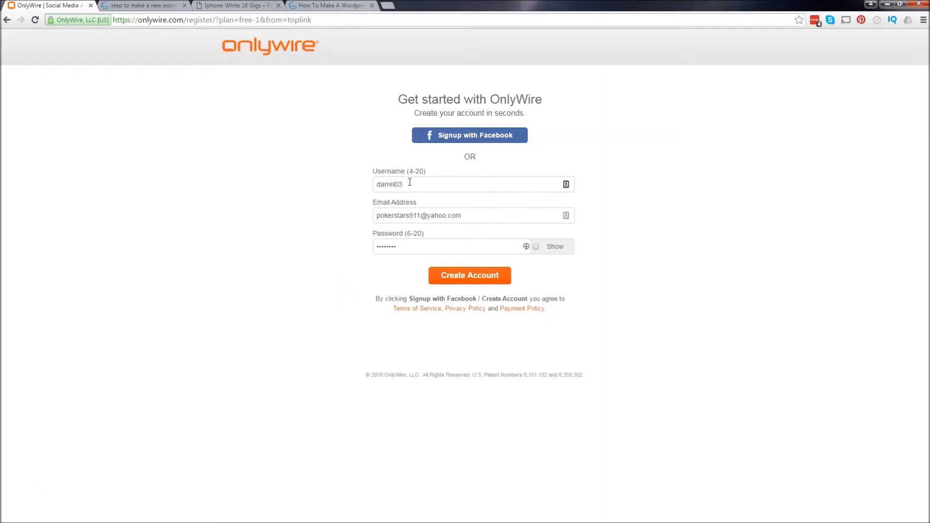
pyautogui.moveTo(413, 183); pyautogui.dragTo(377, 184)
pyautogui.moveTo(463, 215); pyautogui.dragTo(373, 216)
pyautogui.doubleClick(382, 247)
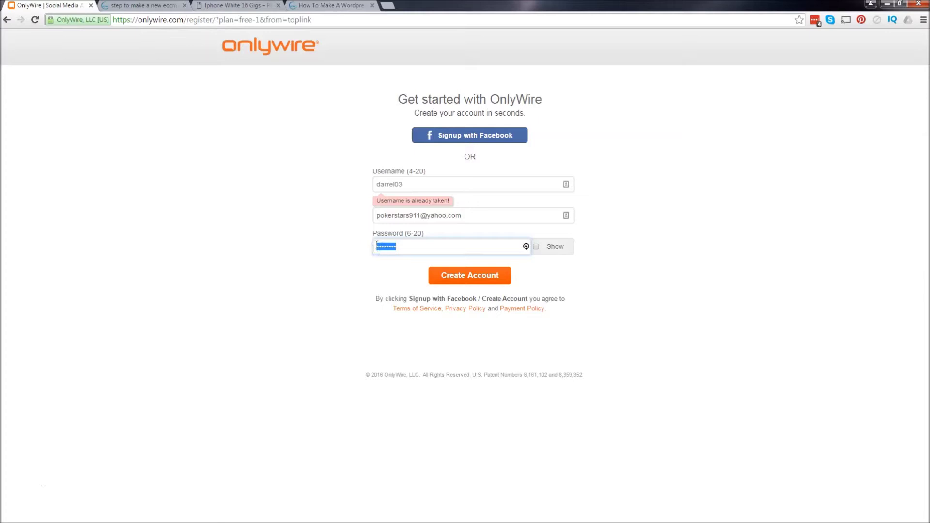
pyautogui.click(307, 192)
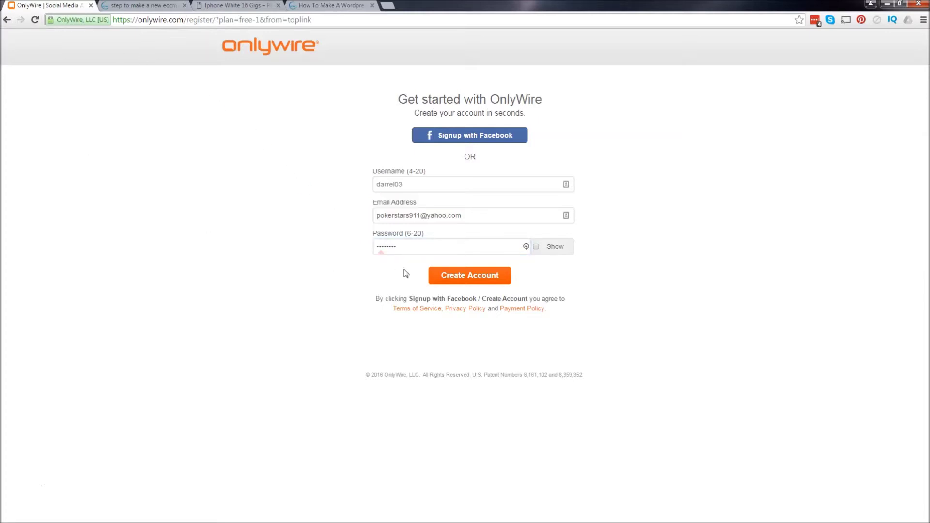
# Step: Sign in to OnlyWire with the saved credentials and open the connected Networks page
pyautogui.click(8, 21)
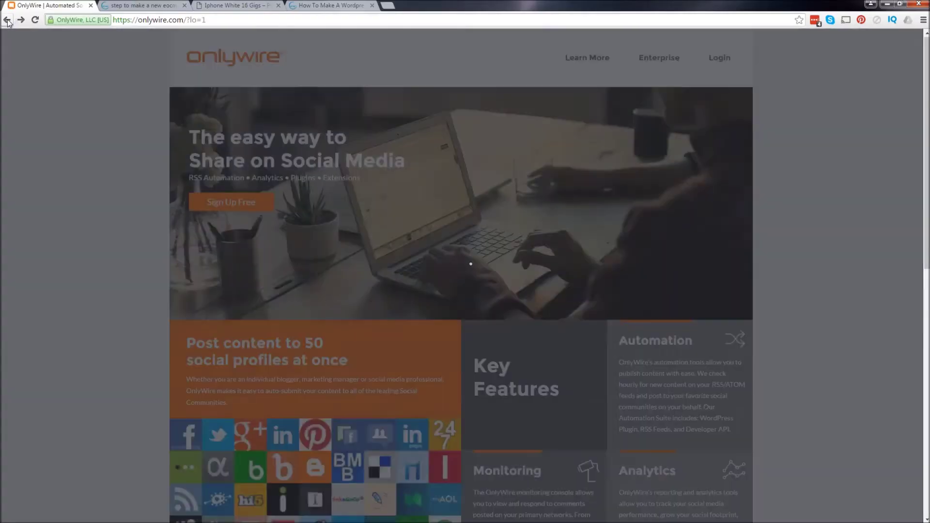
pyautogui.click(715, 62)
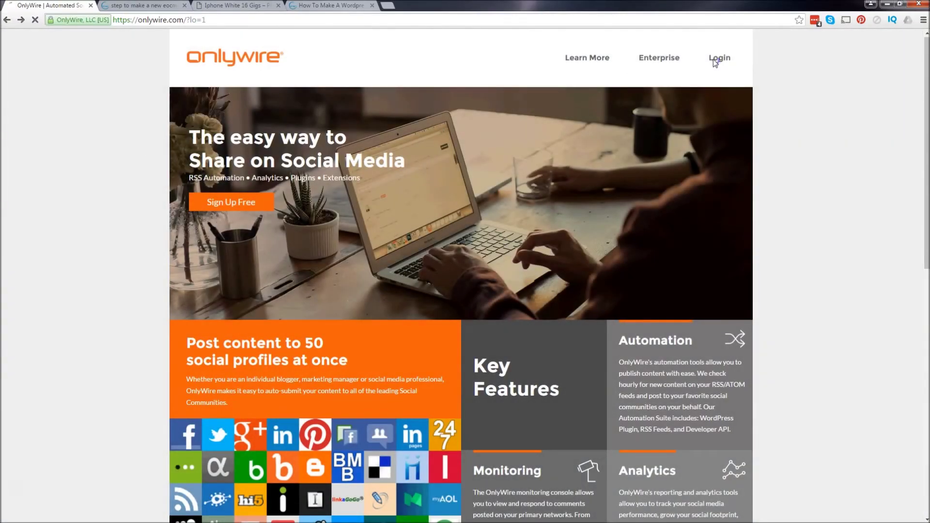
pyautogui.click(541, 176)
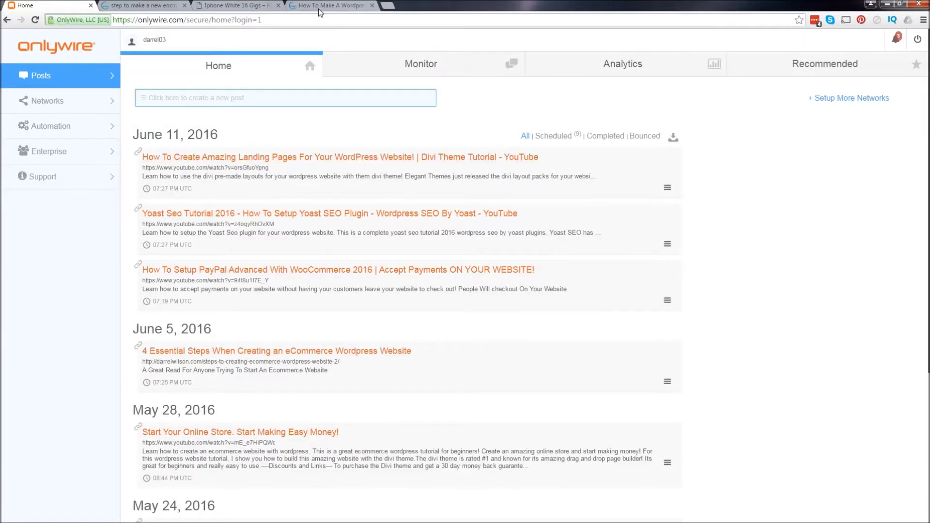
pyautogui.click(85, 107)
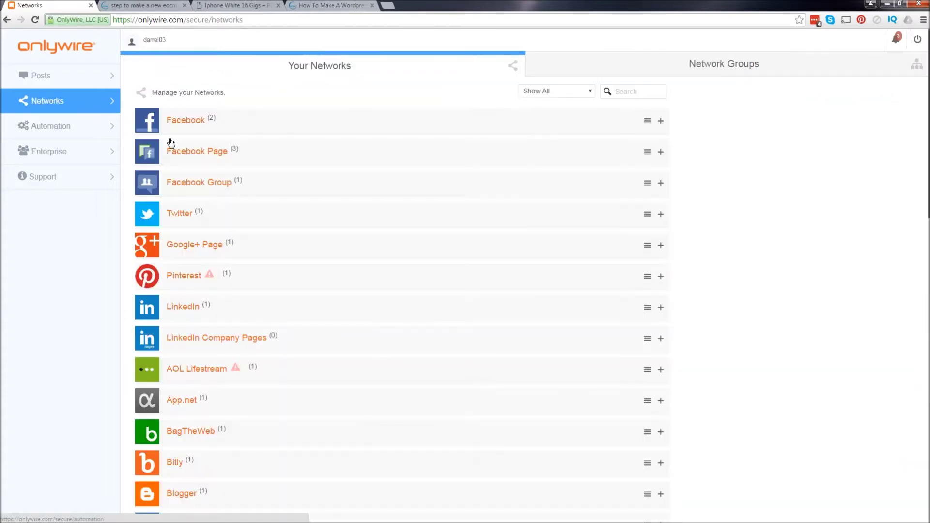
# Step: Scroll down the networks list and expand Stumbleupon to show its linked account
pyautogui.scroll(-2, 265, 136)
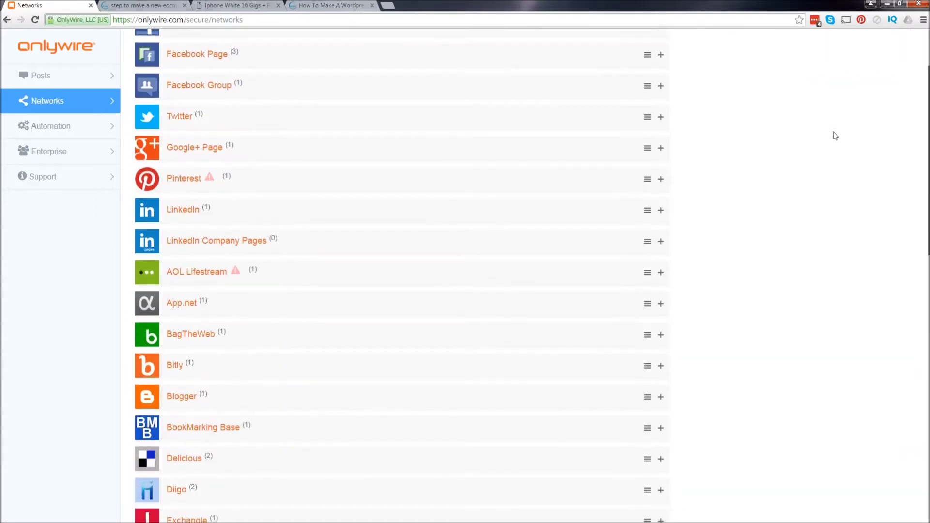
pyautogui.moveTo(926, 139); pyautogui.dragTo(927, 391)
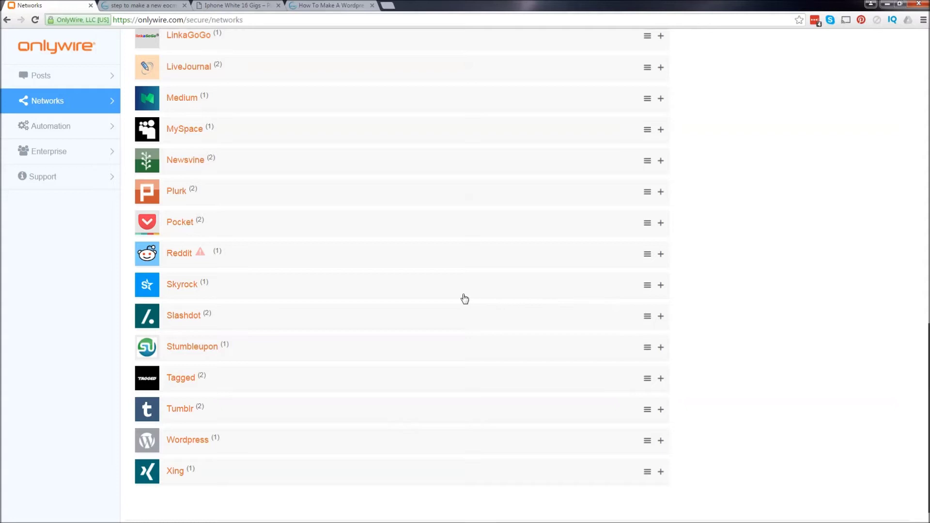
pyautogui.click(190, 348)
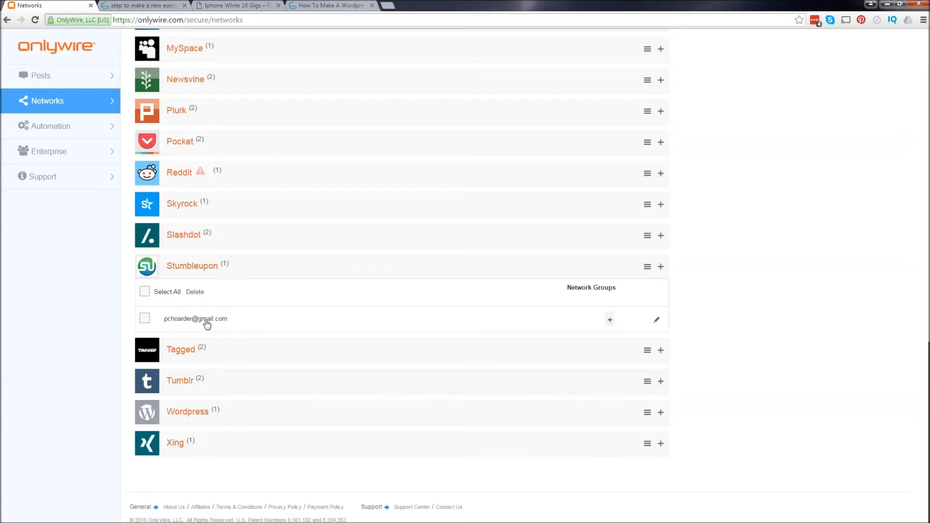
# Step: Scroll back up and open the Hi5 connection form, which has 0 accounts
pyautogui.scroll(3, 216, 406)
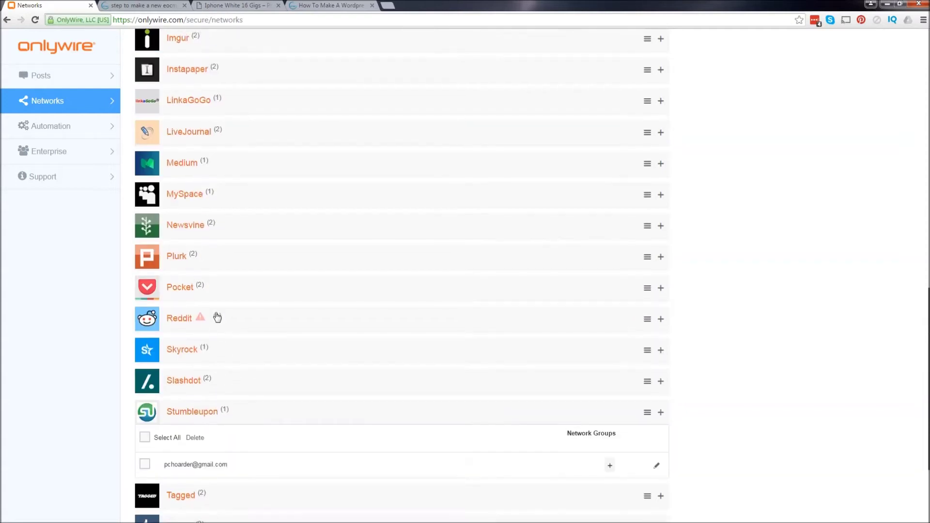
pyautogui.scroll(6, 217, 317)
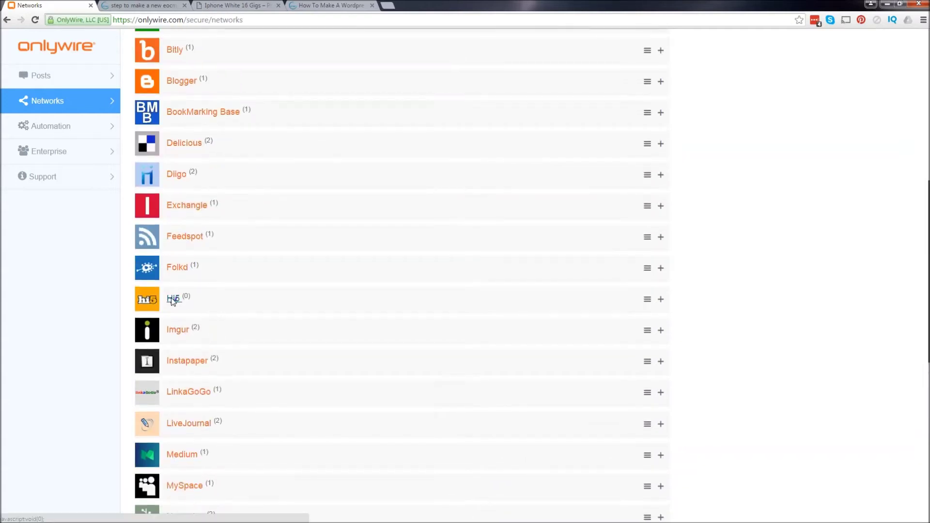
pyautogui.click(173, 300)
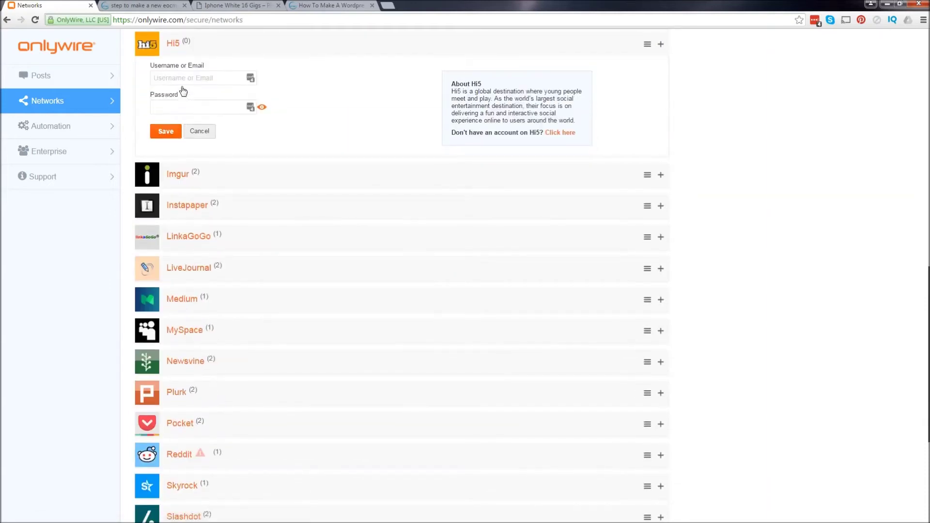
# Step: Focus the Hi5 username and password fields, then return to the top of the networks list
pyautogui.click(181, 79)
pyautogui.click(188, 106)
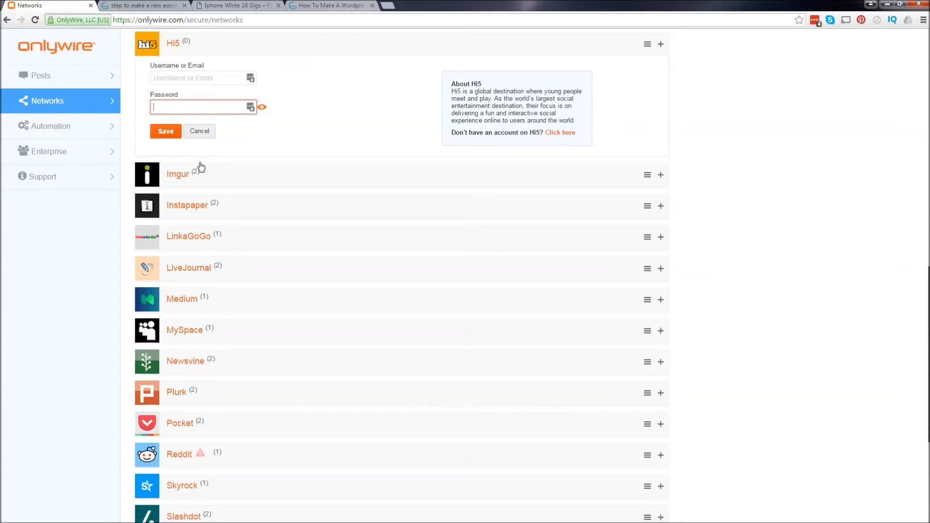
pyautogui.scroll(4, 207, 294)
pyautogui.scroll(3, 206, 294)
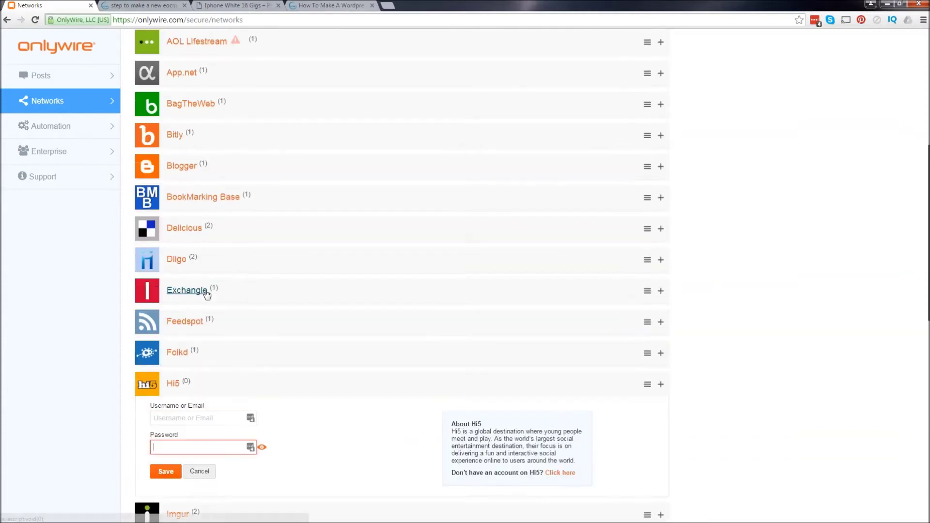
pyautogui.scroll(5, 207, 295)
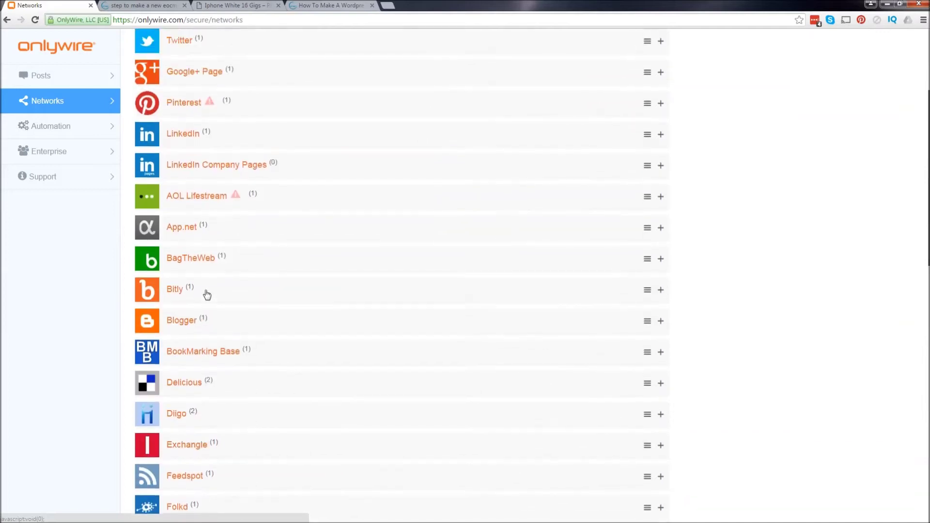
pyautogui.scroll(2, 207, 294)
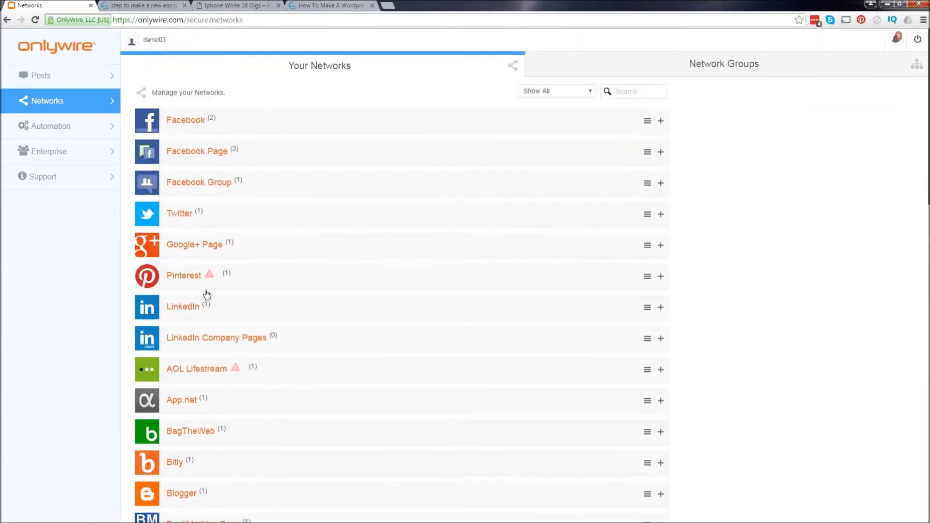
# Step: Expand Twitter's single linked account, then return to the dashboard of shared posts
pyautogui.click(188, 216)
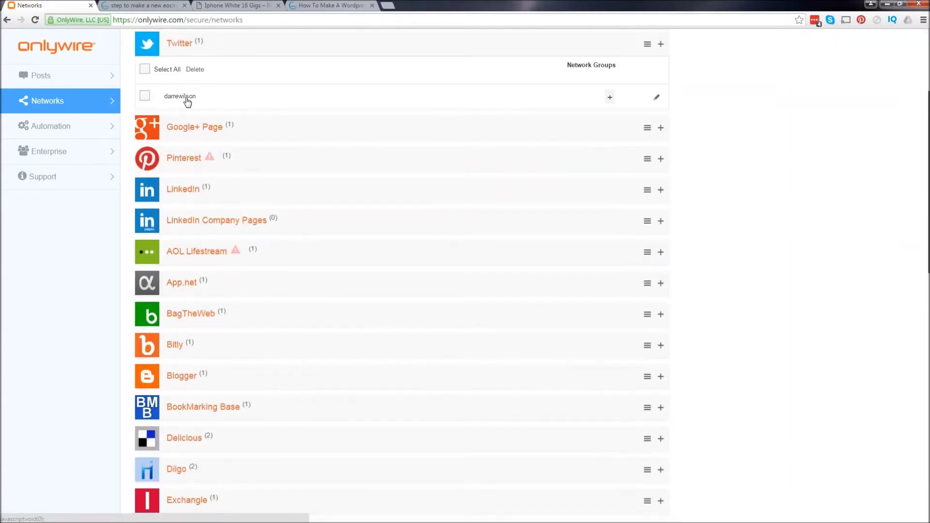
pyautogui.scroll(3, 196, 107)
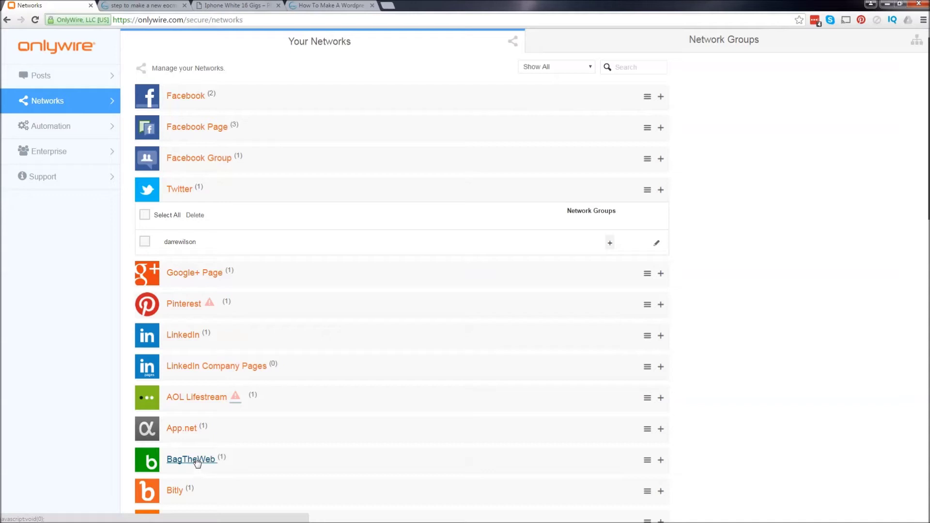
pyautogui.click(184, 428)
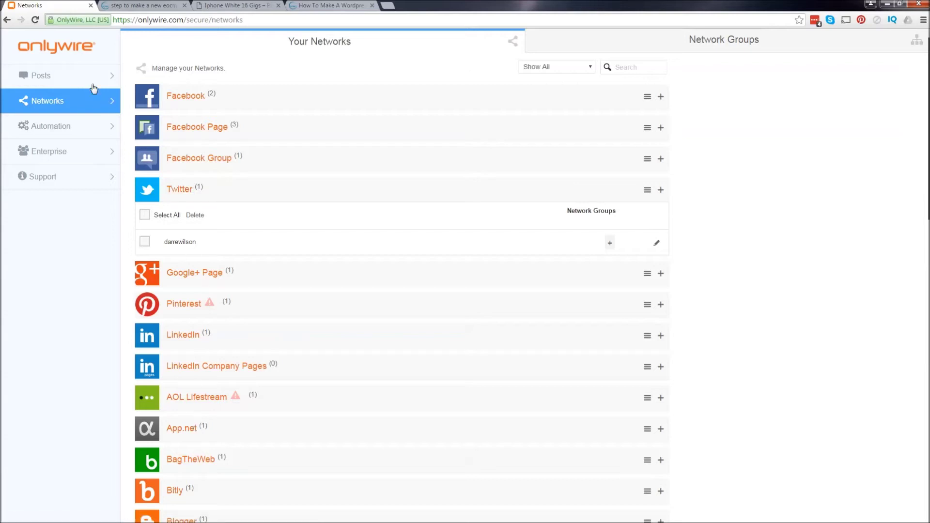
pyautogui.click(79, 74)
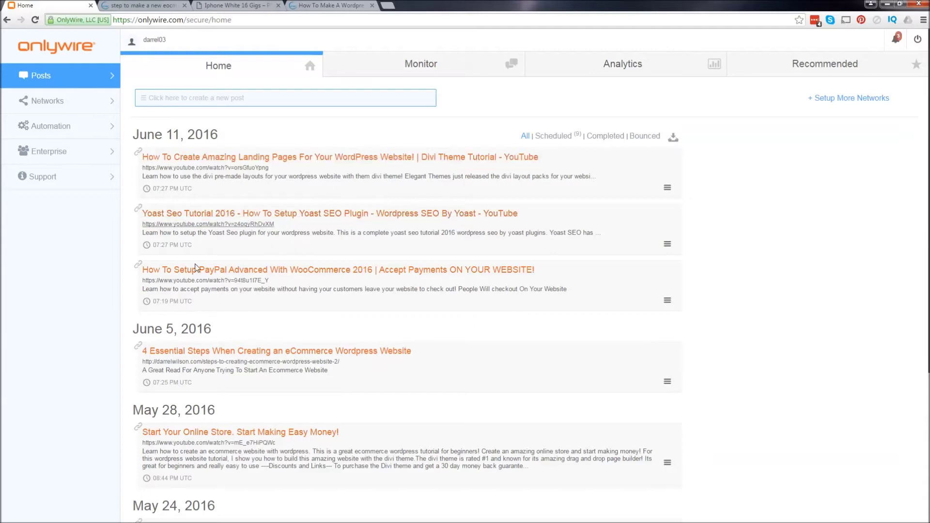
pyautogui.scroll(-4, 345, 311)
pyautogui.scroll(4, 311, 308)
pyautogui.click(175, 99)
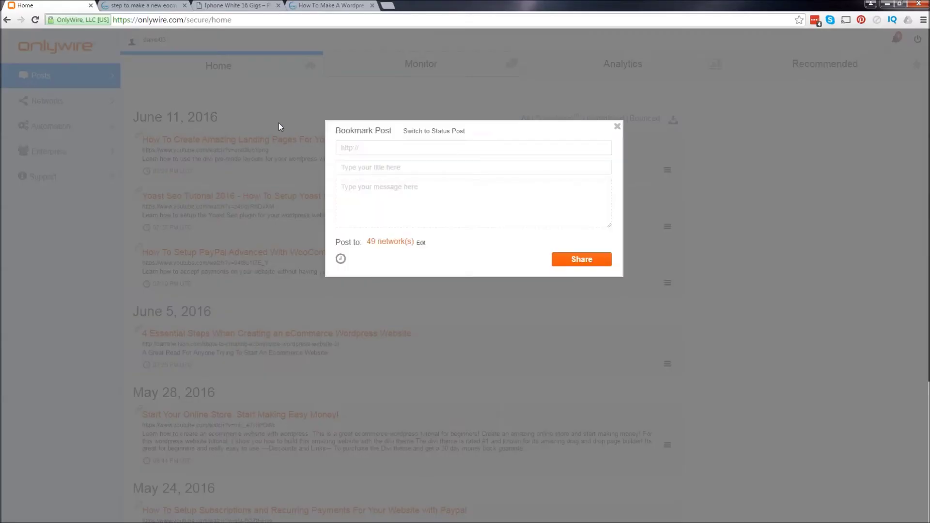
pyautogui.click(373, 150)
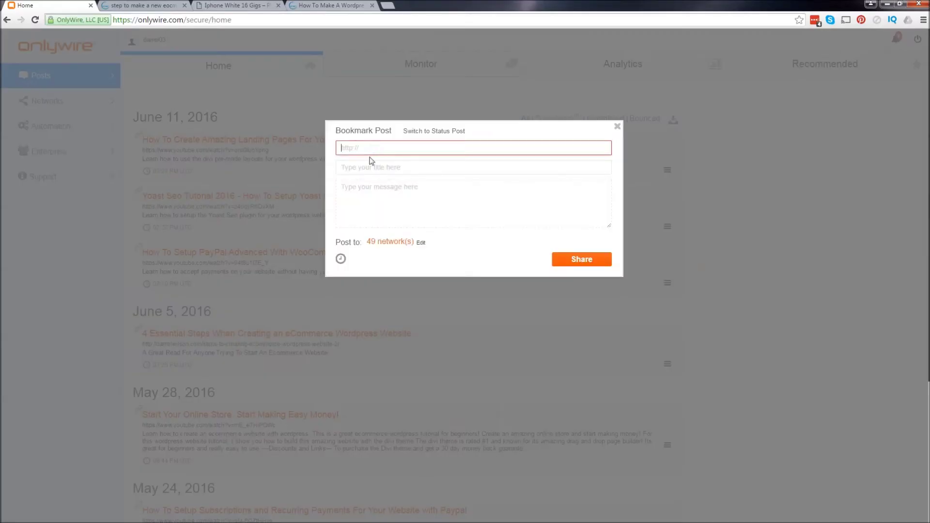
pyautogui.click(333, 6)
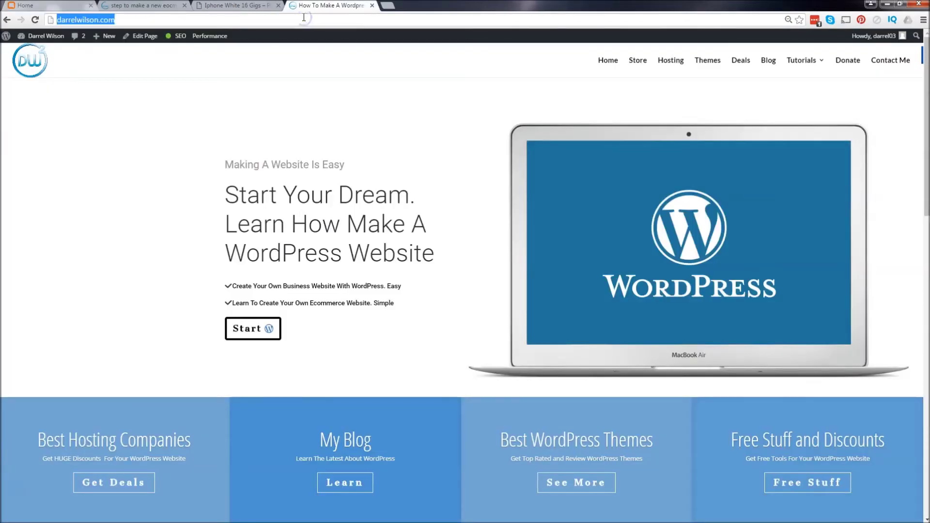
pyautogui.click(48, 6)
pyautogui.write('http://darrelwilson.com/')
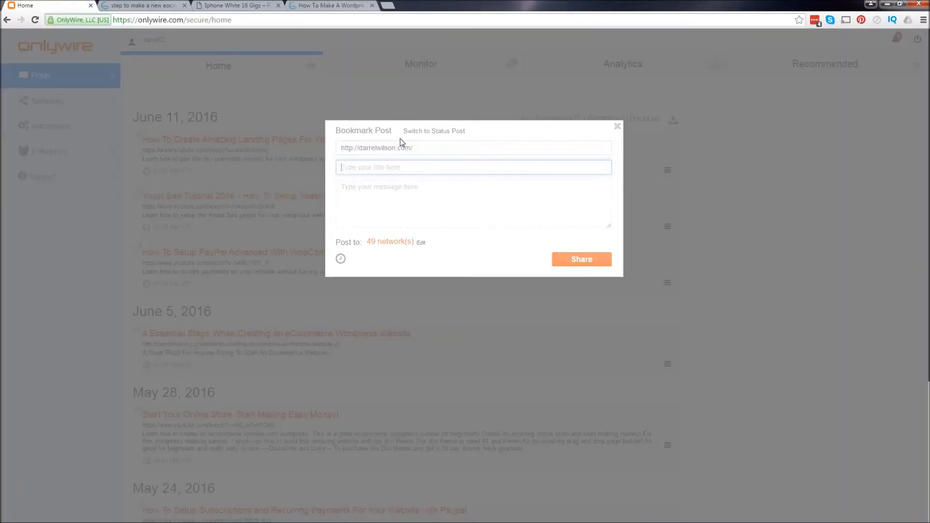
# Step: Title the bookmark 'come to my website for free stuff' and bring up the iPhone White 16 Gigs page
pyautogui.click(444, 164)
pyautogui.click(445, 168)
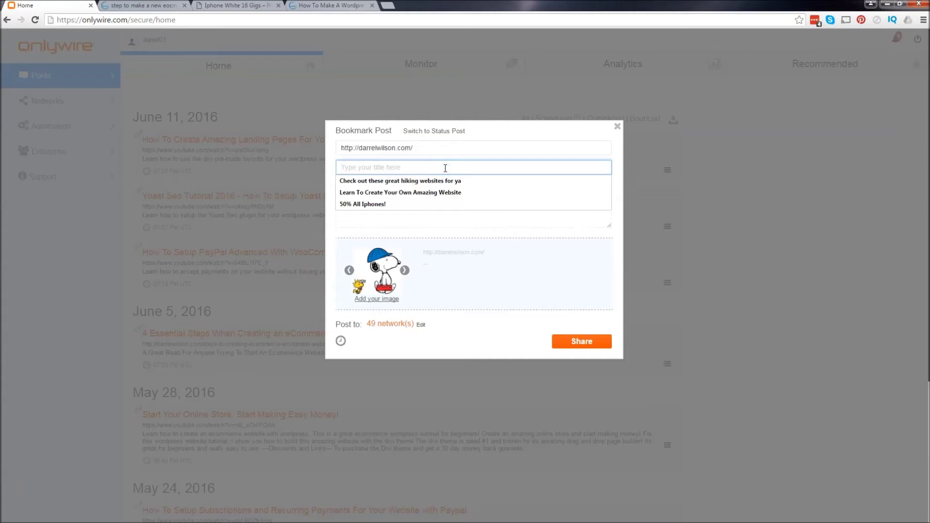
pyautogui.write('come to my website for free stuff')
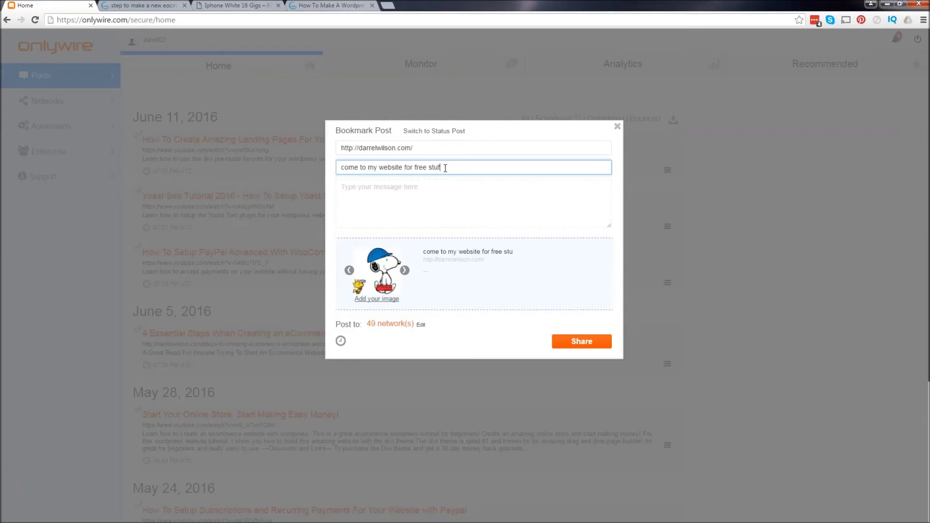
pyautogui.click(239, 5)
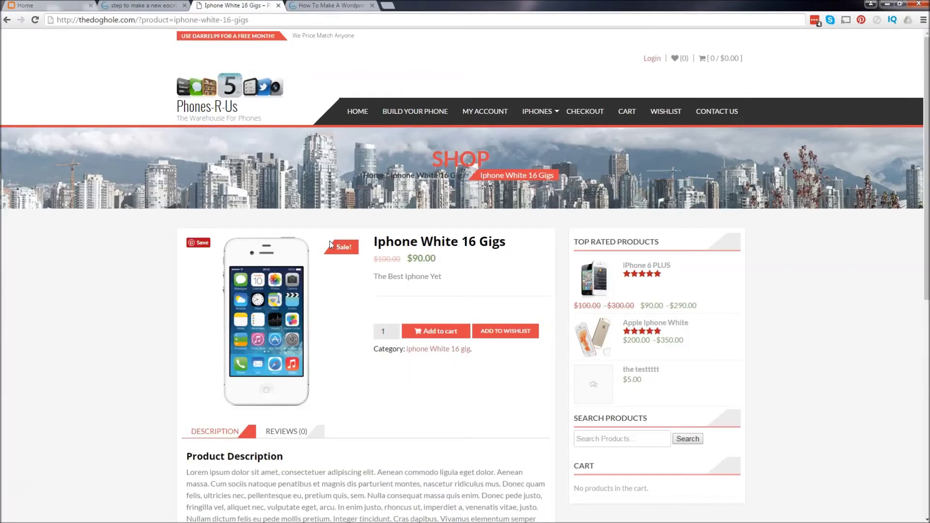
# Step: Replace the bookmark link with the copied iPhone White 16 Gigs product page address
pyautogui.click(229, 23)
pyautogui.hotkey('ctrl', 'c')
pyautogui.click(89, 4)
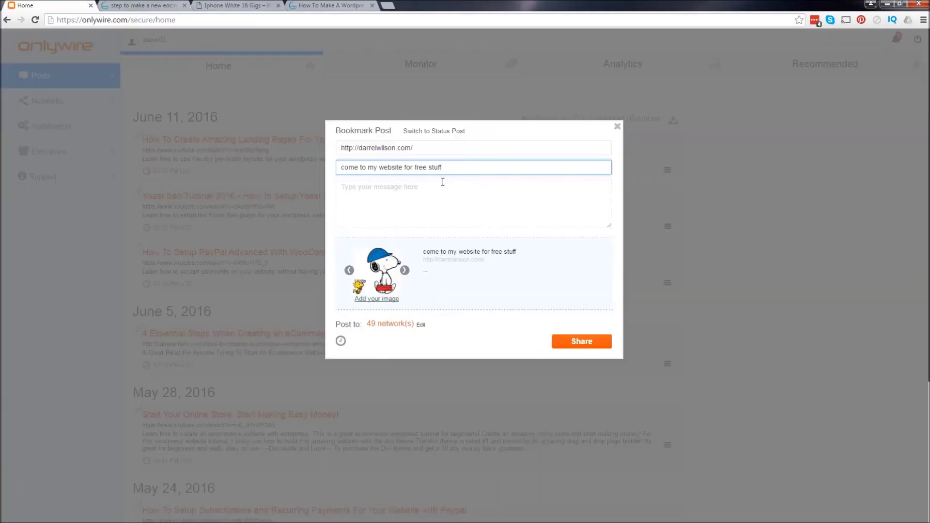
pyautogui.click(449, 143)
pyautogui.hotkey('ctrl', 'a')
pyautogui.press('BackSpace')
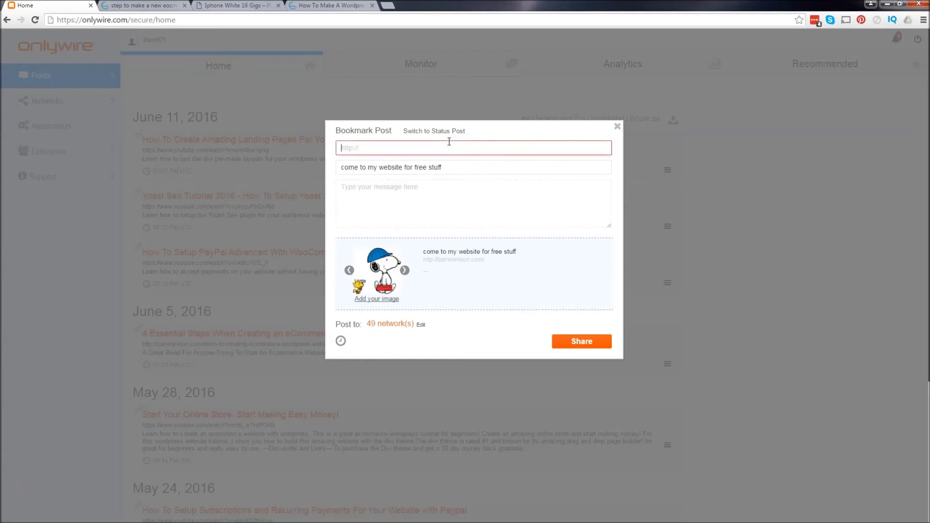
pyautogui.hotkey('ctrl', 'v')
# Step: Retitle the bookmark '50% off all iphones!' with message 'come see my website', then show the blog article
pyautogui.click(459, 168)
pyautogui.hotkey('ctrl', 'a')
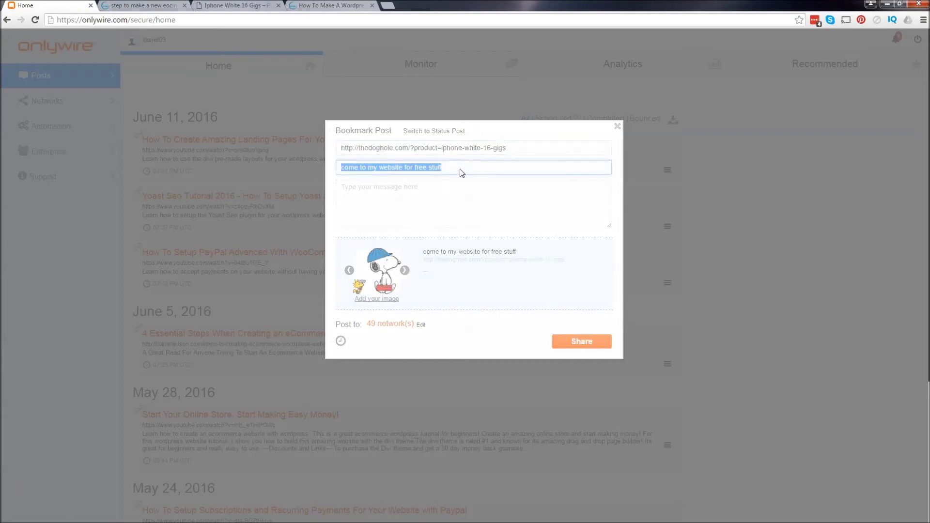
pyautogui.write('50')
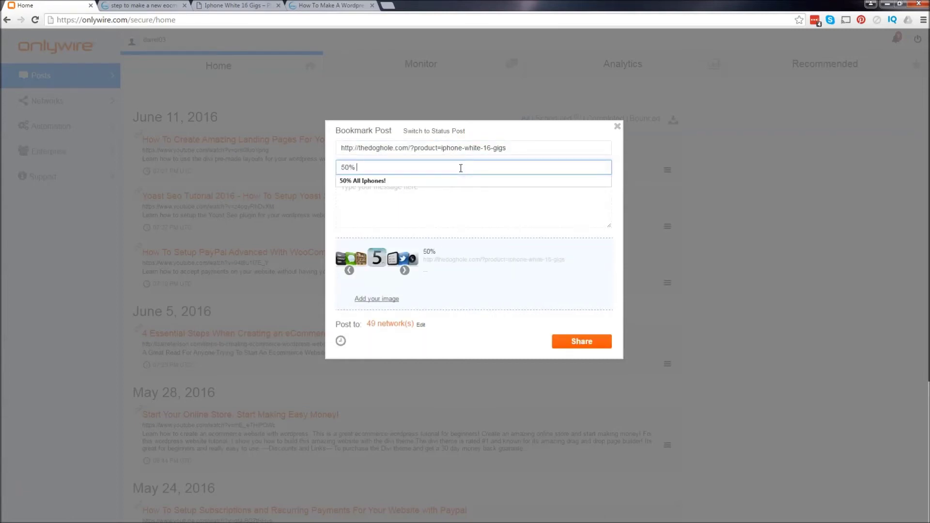
pyautogui.write('% off all ')
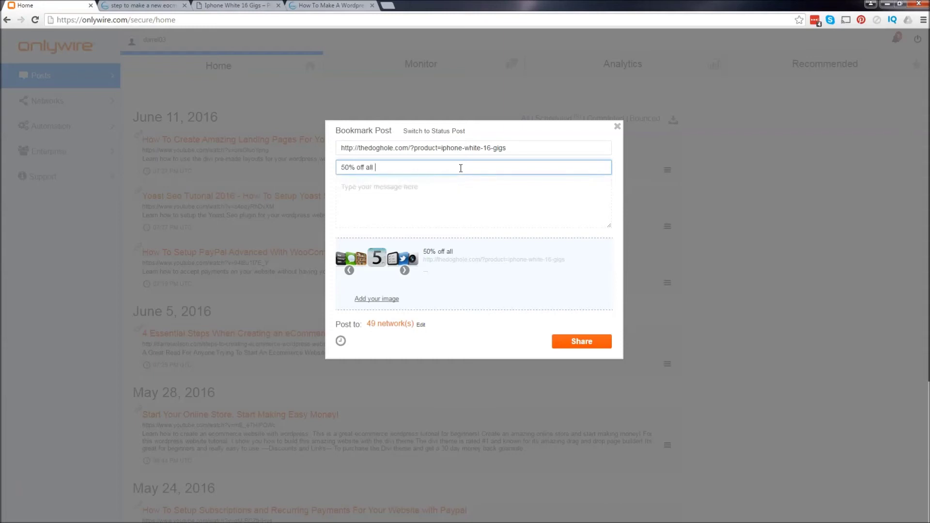
pyautogui.write('iphones!')
pyautogui.press('Tab')
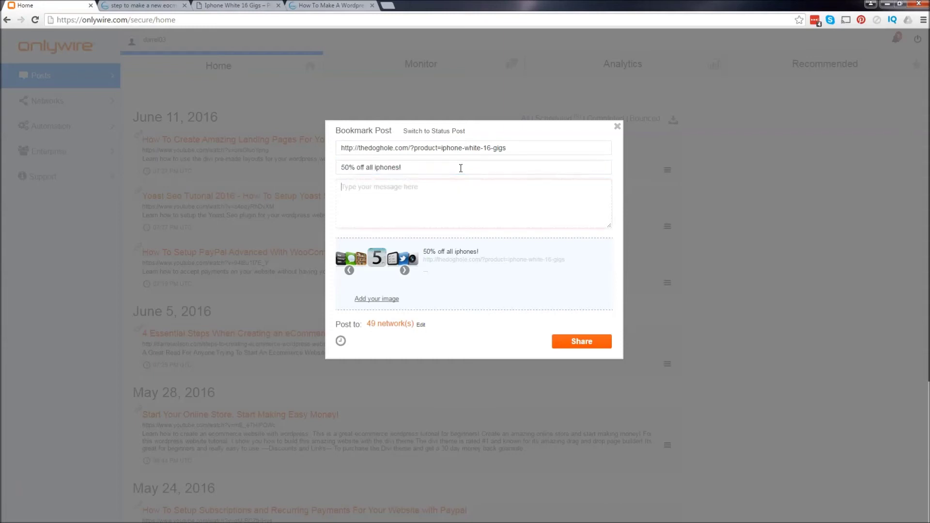
pyautogui.write('come see my website')
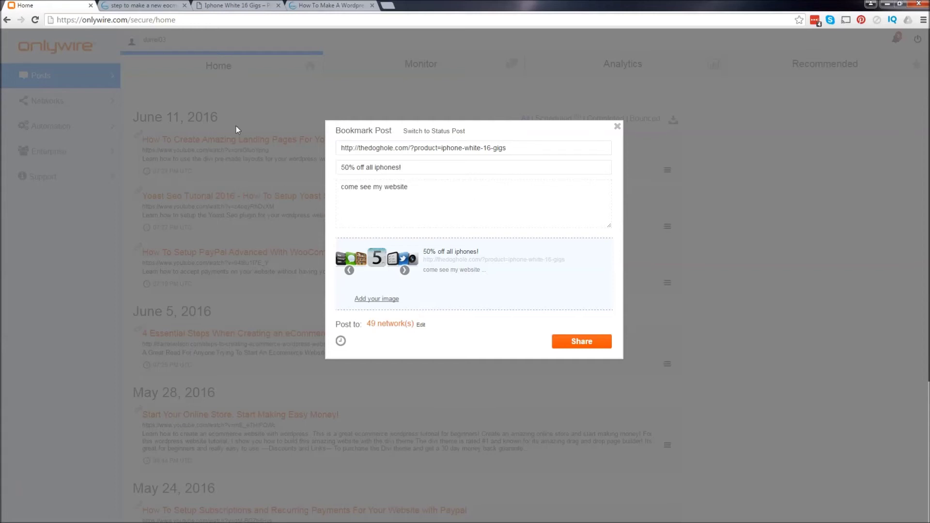
pyautogui.click(149, 6)
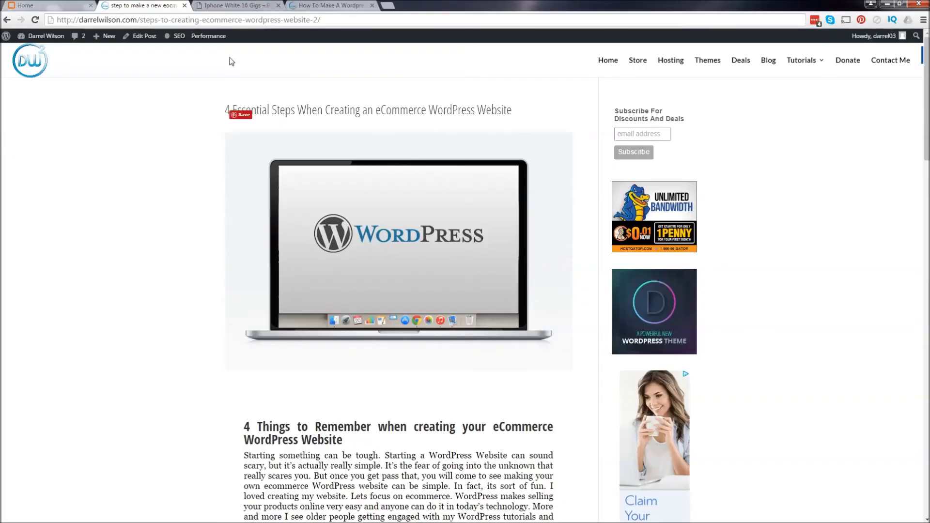
# Step: Replace the bookmark link with the copied eCommerce WordPress article address
pyautogui.click(233, 24)
pyautogui.hotkey('ctrl', 'c')
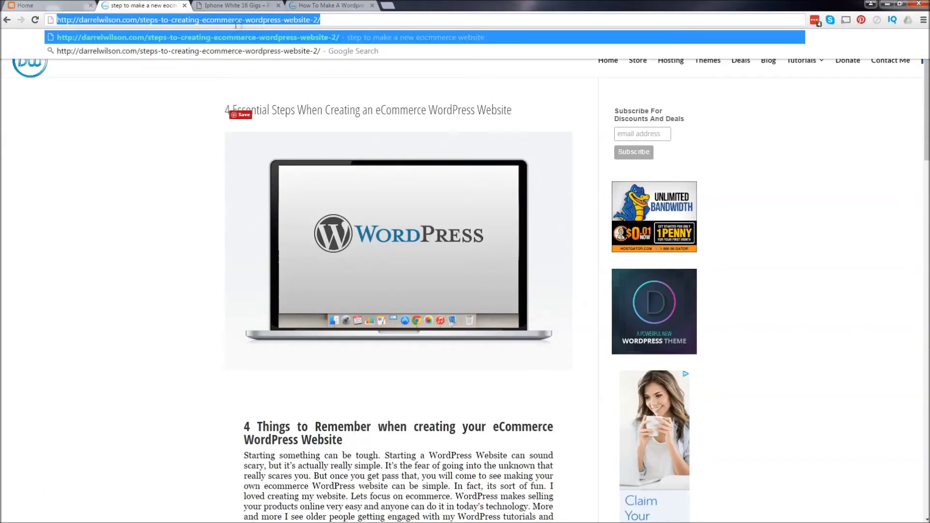
pyautogui.hotkey('ctrl', 'shift', 'Tab')
pyautogui.tripleClick(427, 149)
pyautogui.press('BackSpace')
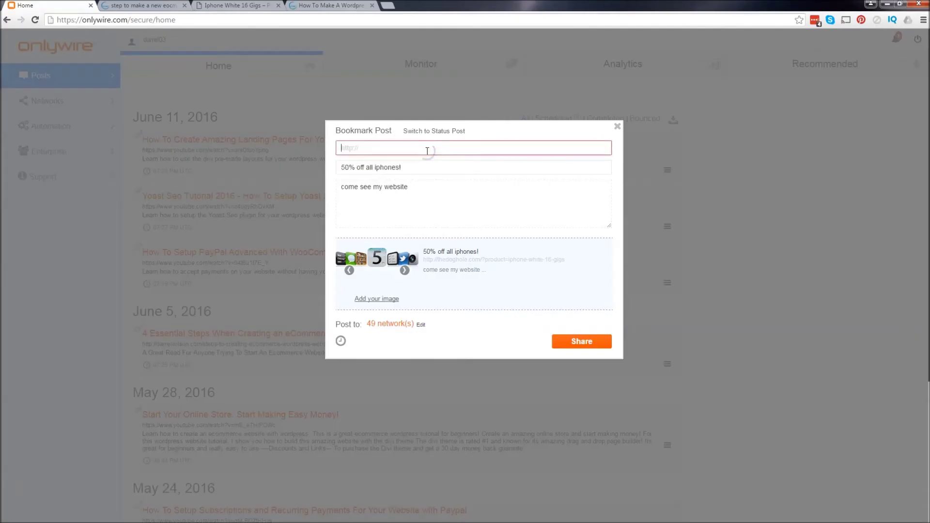
pyautogui.hotkey('ctrl', 'v')
# Step: Retitle the bookmark '4 best things for your dog' and replace the message with 'fjiewjfwief'
pyautogui.press('Tab')
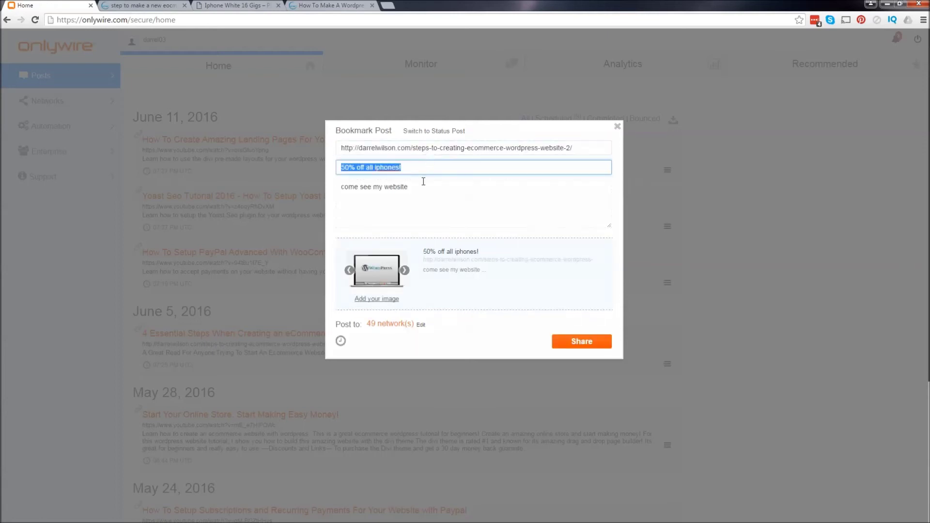
pyautogui.press('BackSpace')
pyautogui.write('welc')
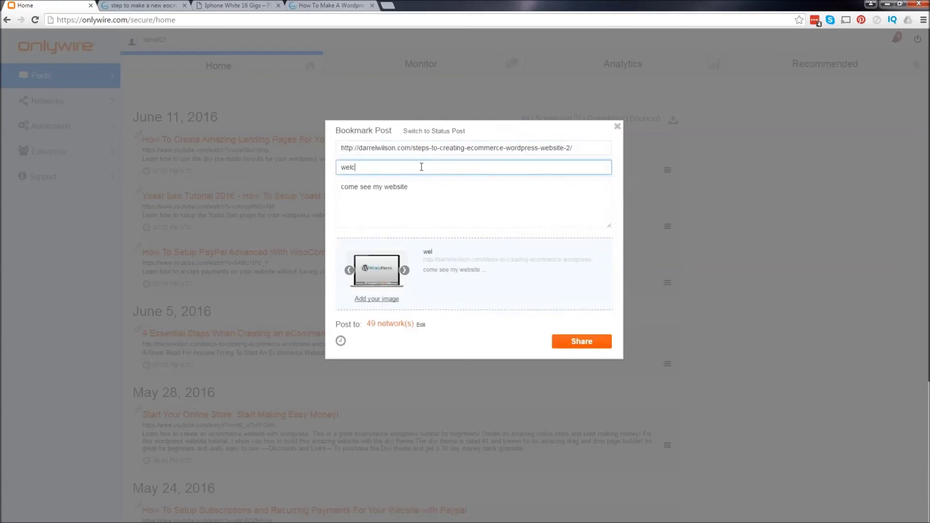
pyautogui.write('ome to my blog')
pyautogui.press('Tab')
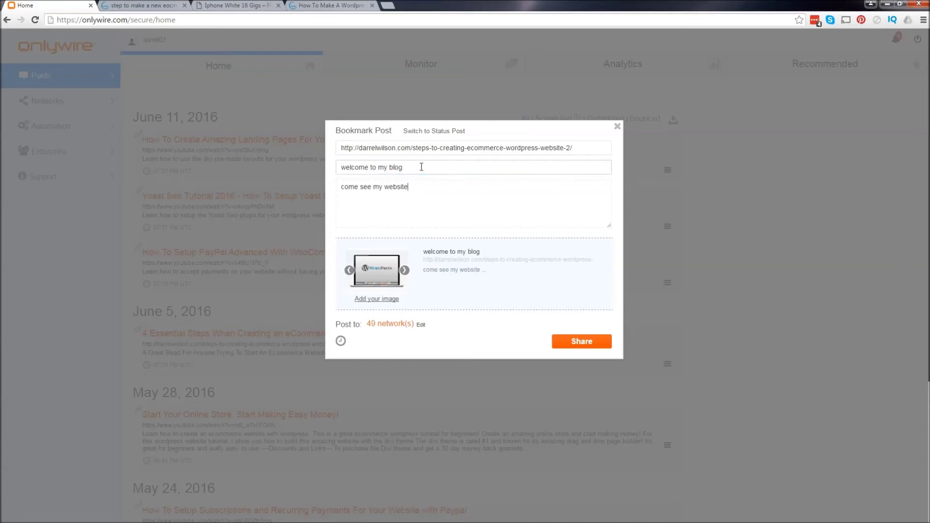
pyautogui.moveTo(423, 185); pyautogui.dragTo(346, 184)
pyautogui.click(349, 172)
pyautogui.tripleClick(348, 173)
pyautogui.write('4 bes')
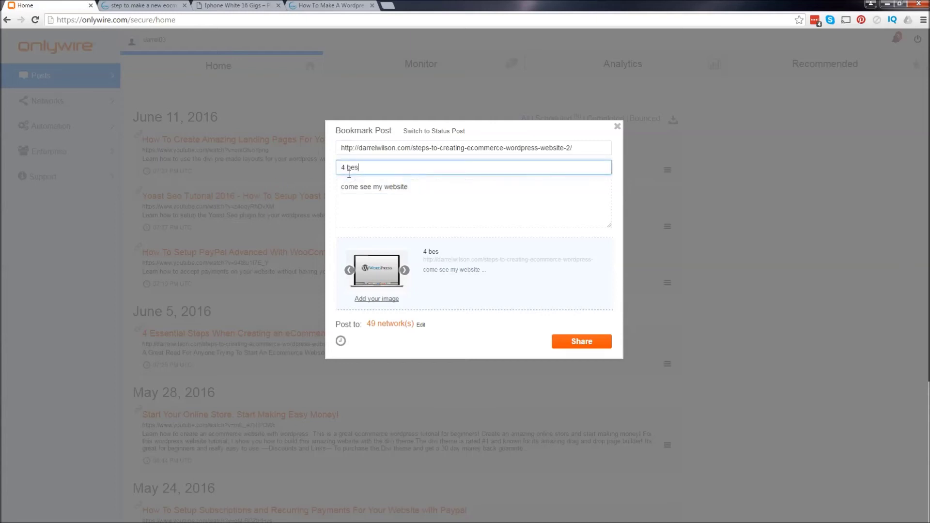
pyautogui.write('t things for your dog')
pyautogui.press('Tab')
pyautogui.write('fjiewjfwief')
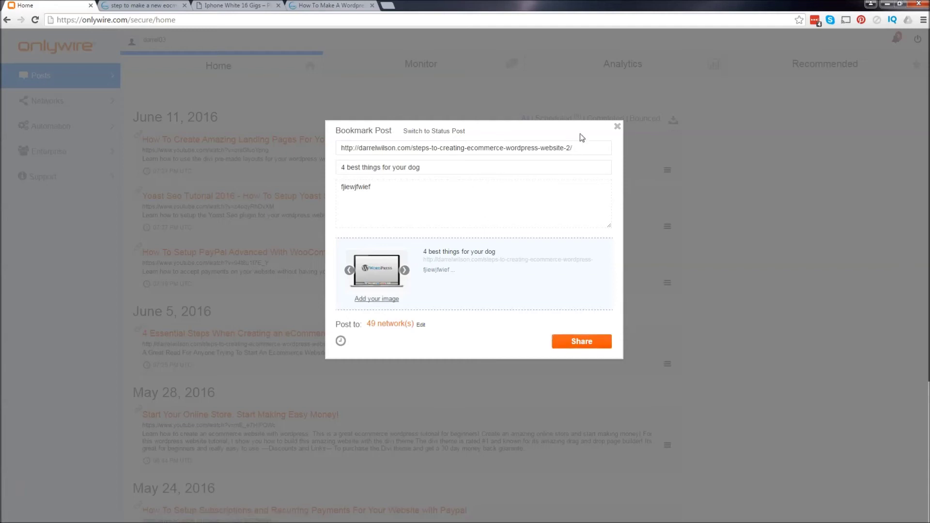
# Step: Discard the bookmark draft unshared and browse the Analytics page's Bitly, Twitter and Facebook statistics
pyautogui.click(616, 126)
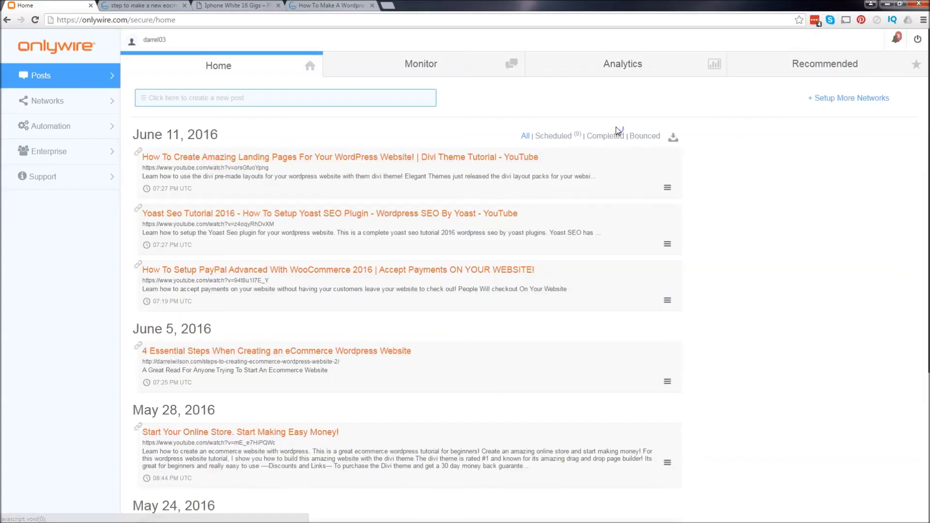
pyautogui.click(615, 76)
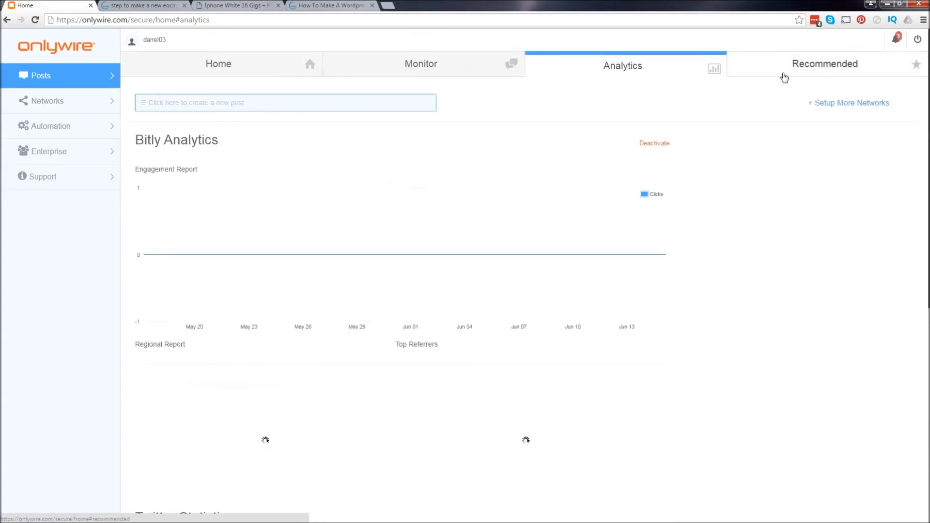
pyautogui.scroll(-1, 525, 271)
pyautogui.scroll(-20, 865, 349)
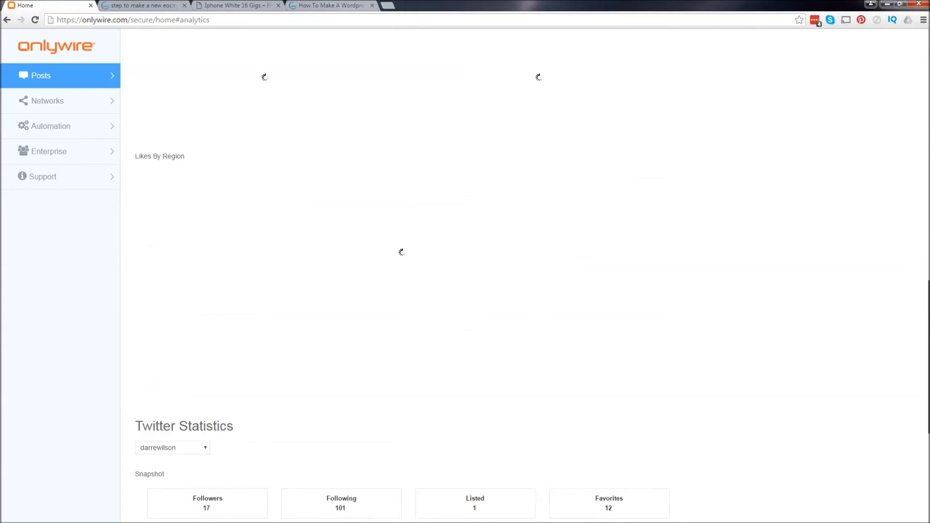
pyautogui.scroll(-2, 399, 278)
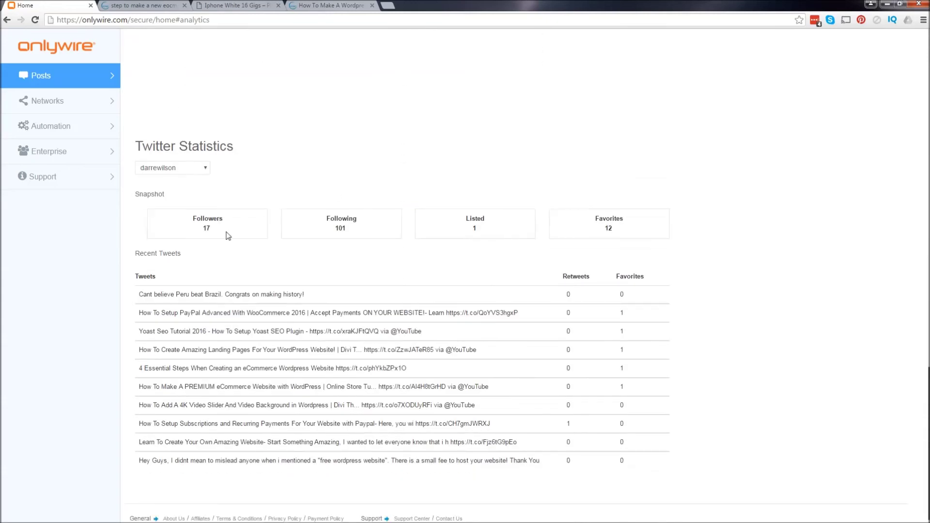
pyautogui.scroll(-1, 266, 194)
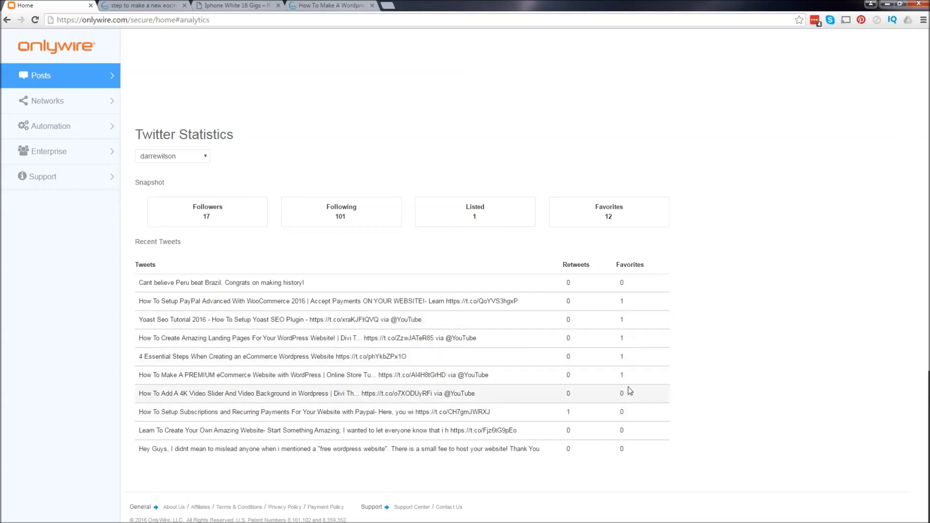
pyautogui.scroll(15, 401, 139)
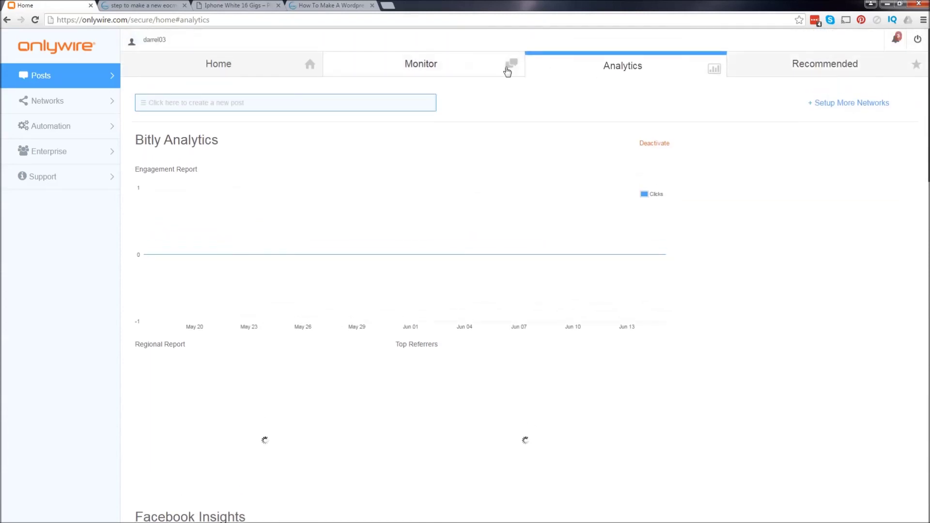
# Step: Go back to the Home list of shared posts dated June 11, June 5 and May 28, 2016
pyautogui.click(260, 66)
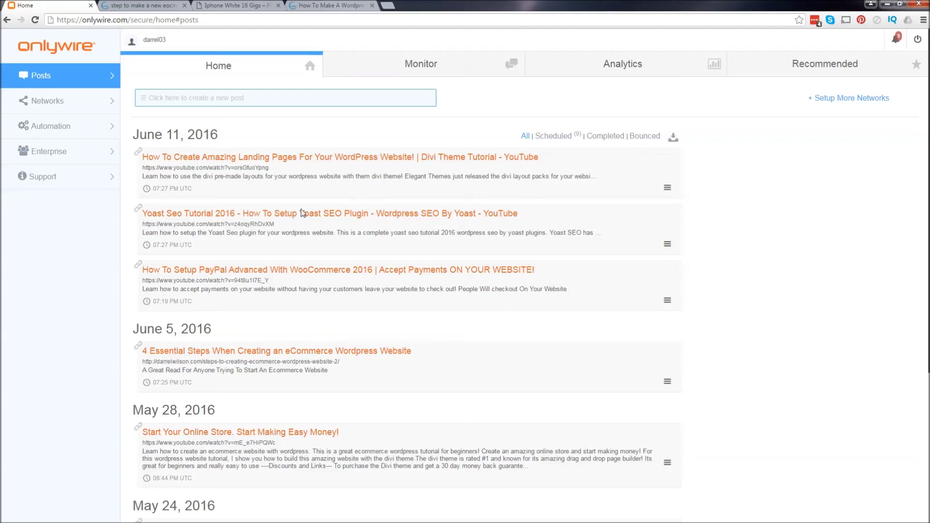
pyautogui.click(570, 135)
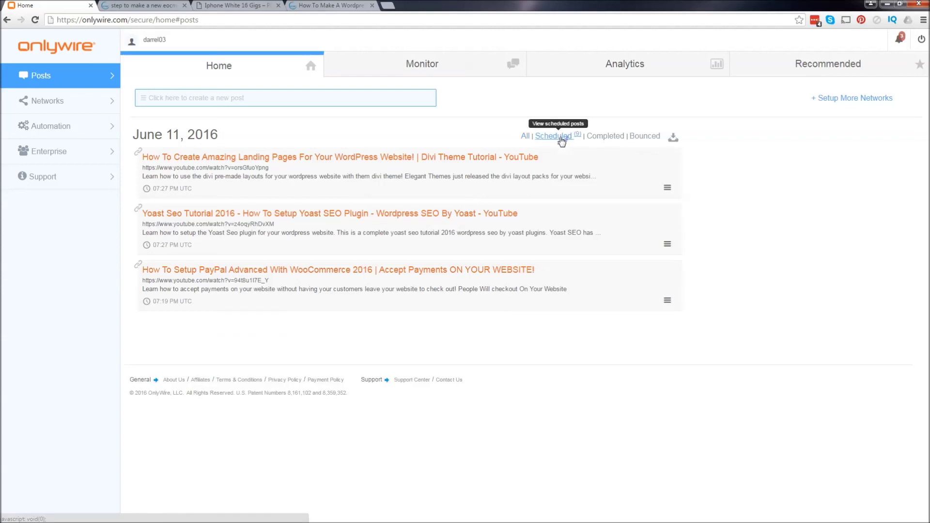
pyautogui.click(642, 138)
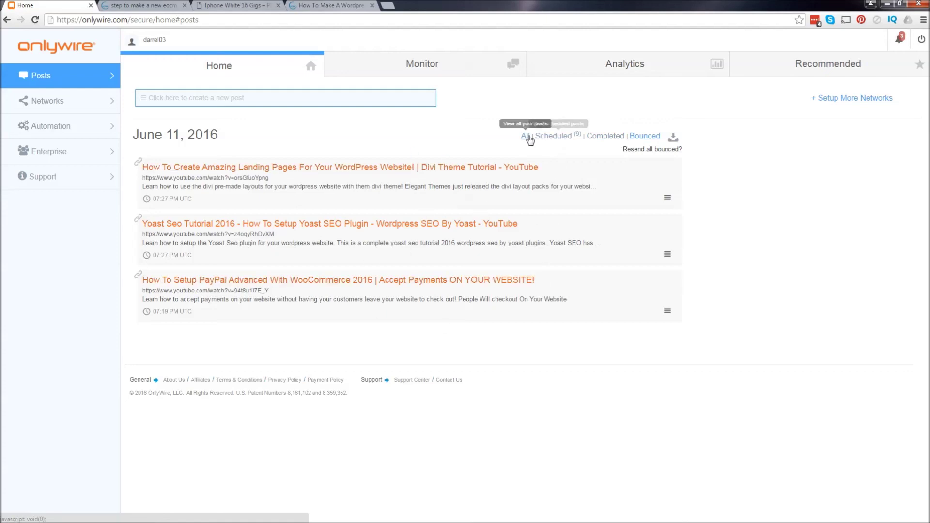
pyautogui.click(526, 136)
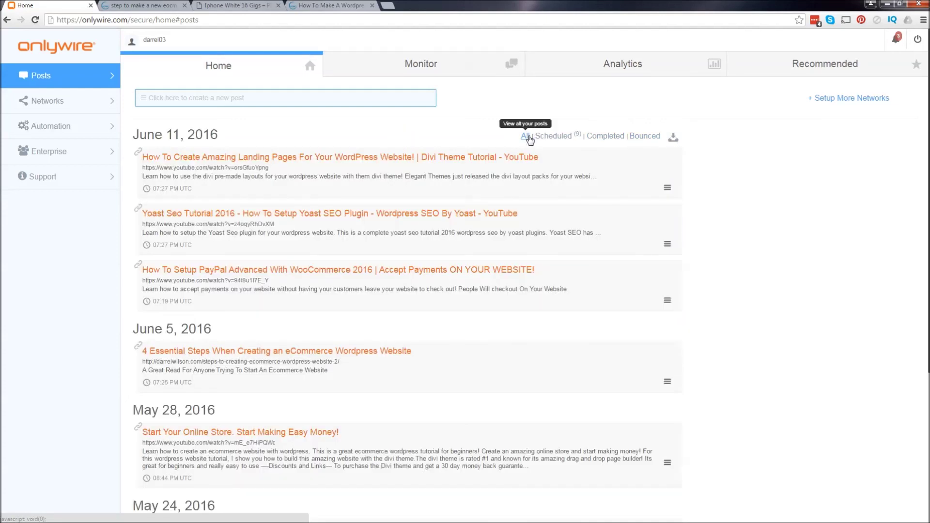